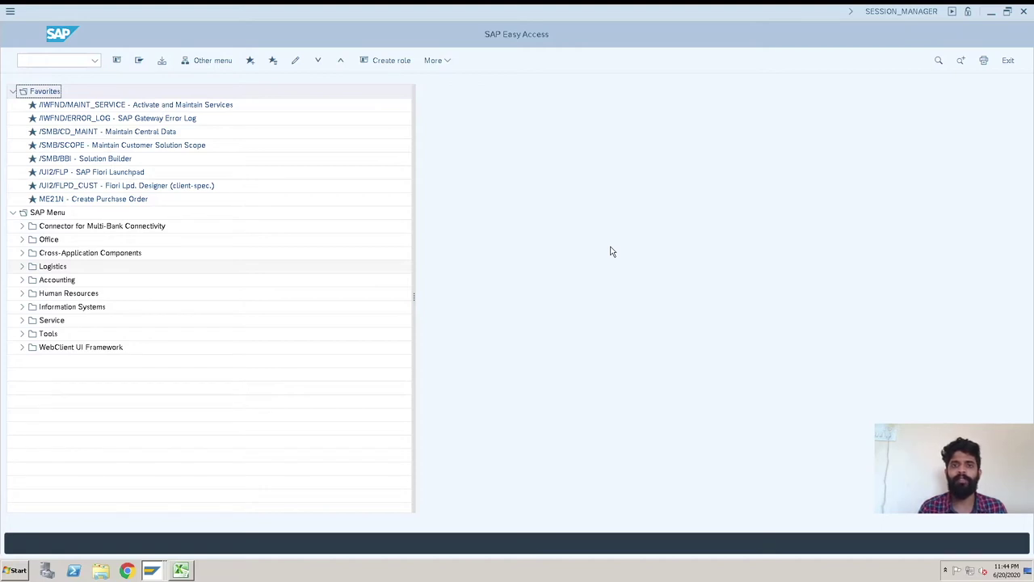
Step: Start transaction mb5b and enter material 650000050 with plant SF01 on the selection screen
click(55, 60)
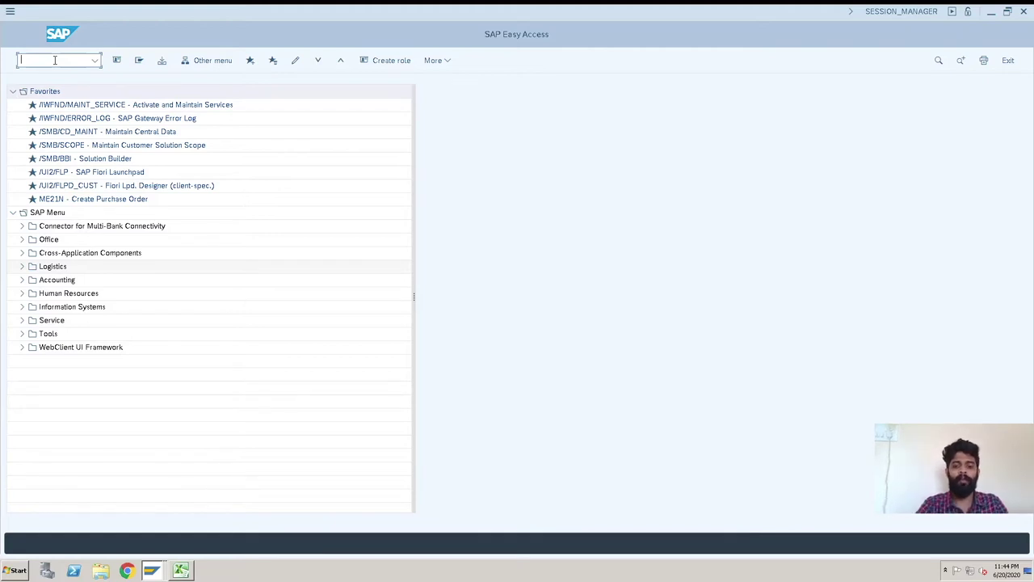
text(mb5b)
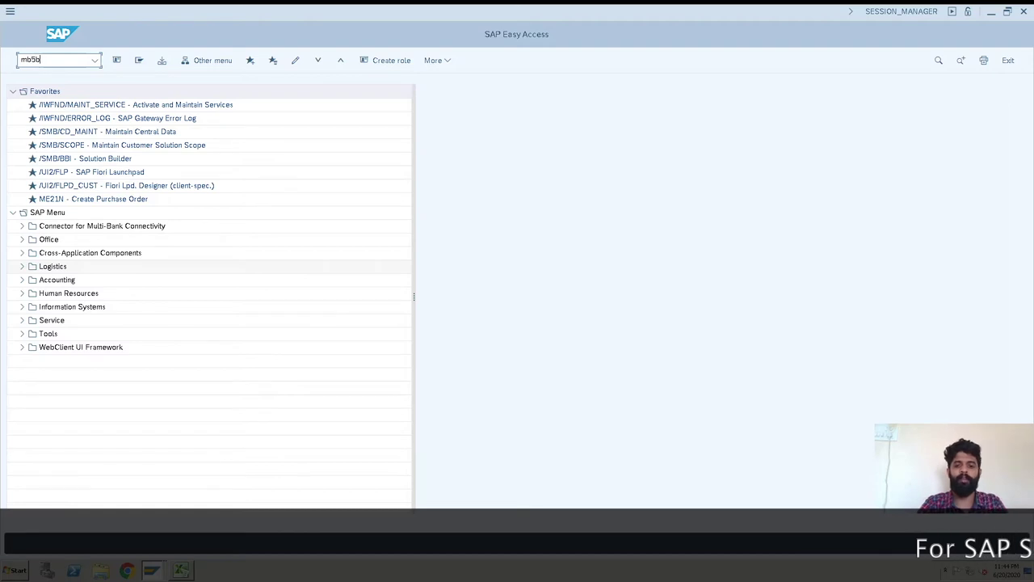
key(Return)
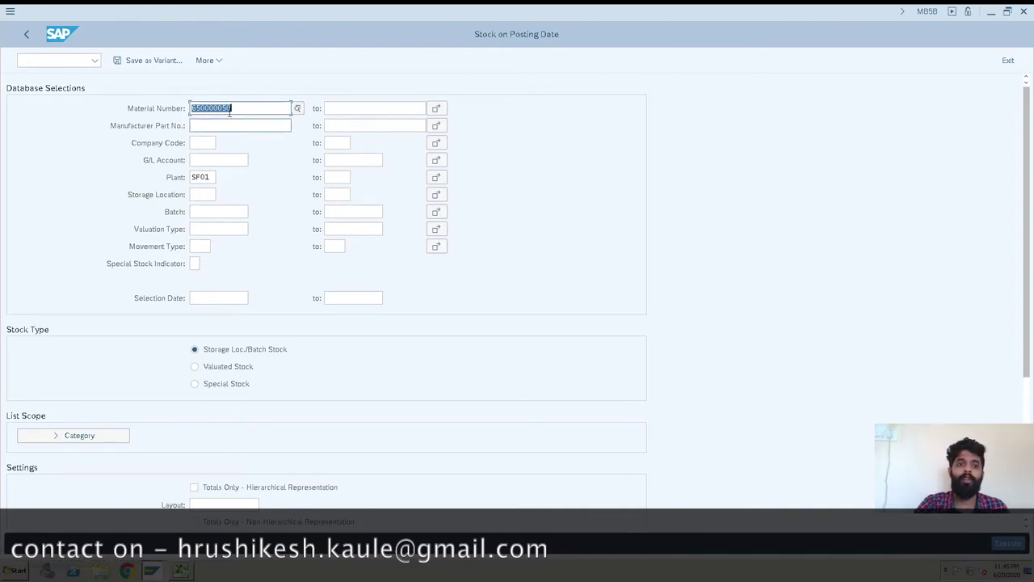
click(288, 107)
Step: Check the material and plant entries, then pick selection date 10.06.2020 from the calendar
double_click(208, 108)
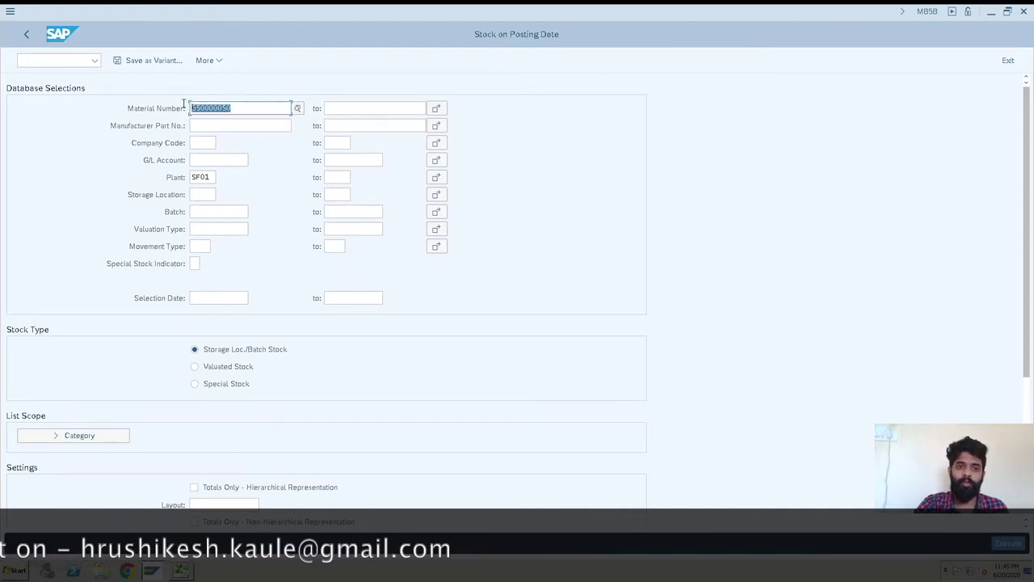
click(235, 108)
click(212, 177)
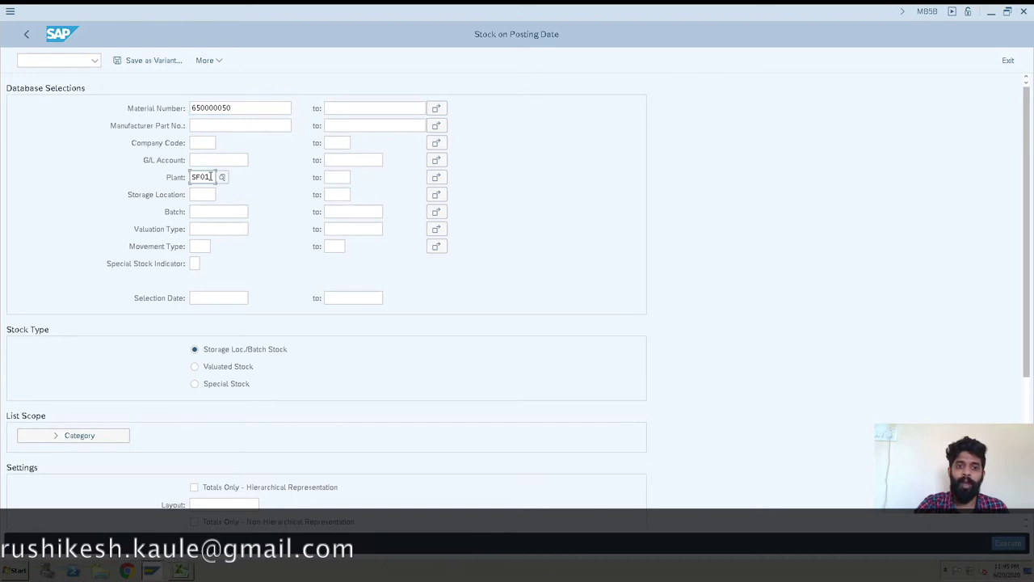
click(219, 299)
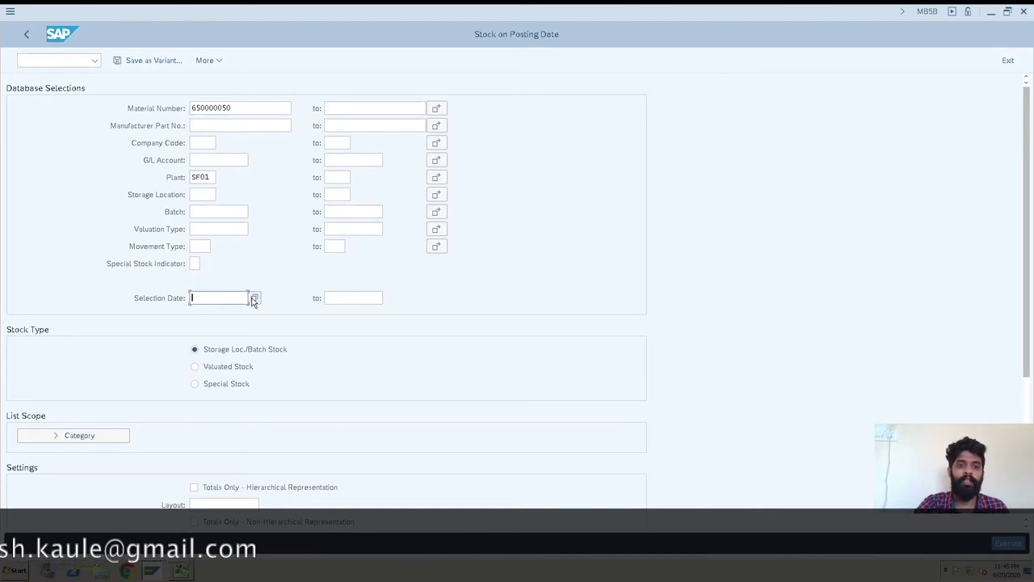
click(253, 297)
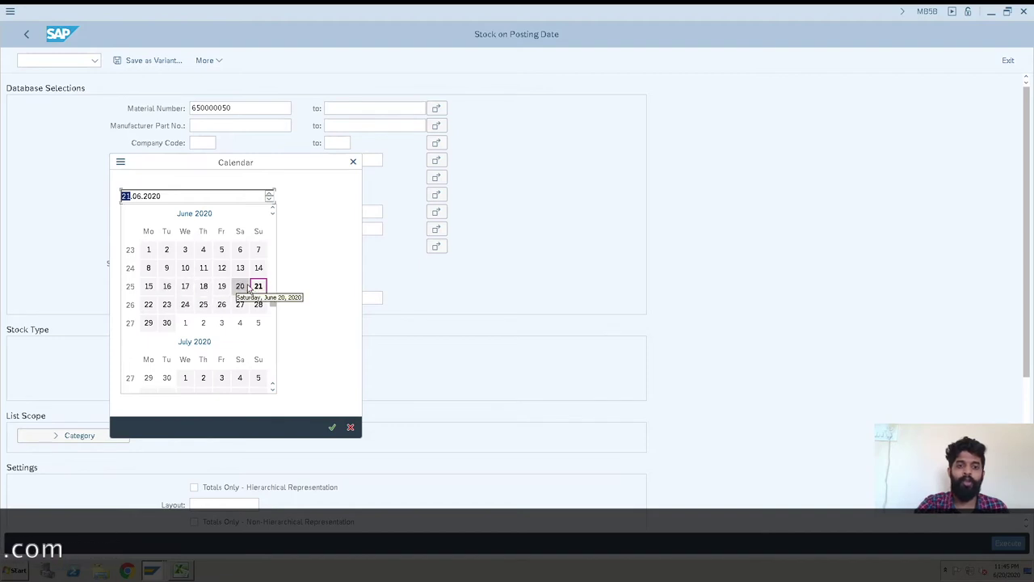
double_click(185, 268)
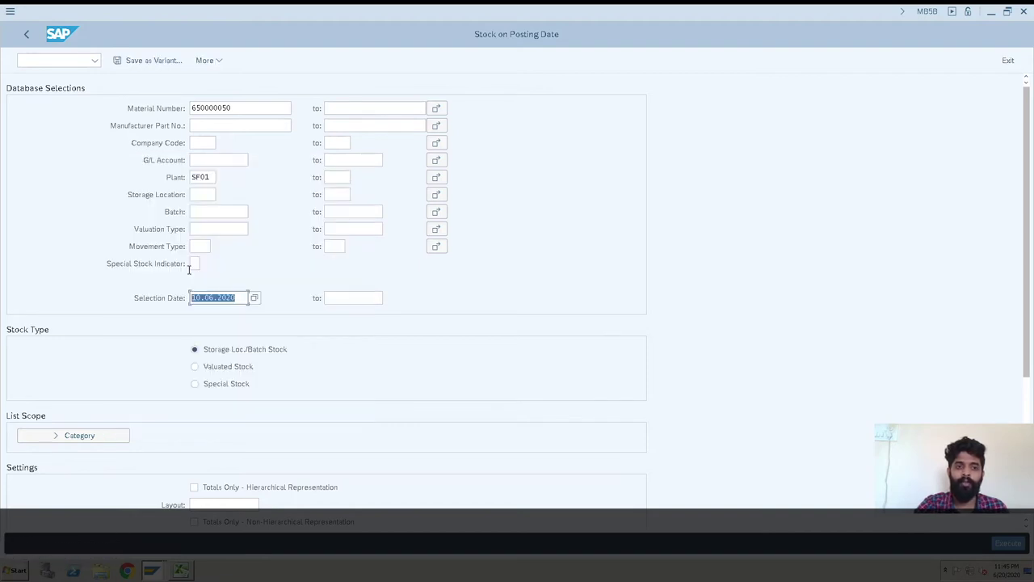
Step: Tick the Totals Only - Non-Hierarchical Representation output option
scroll(644, 239, down, 1)
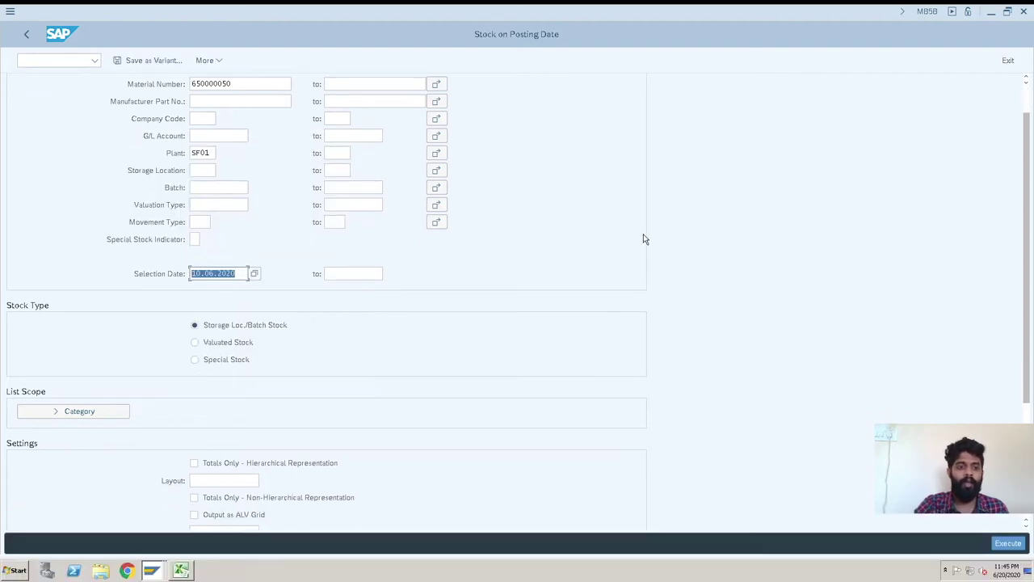
scroll(644, 236, down, 5)
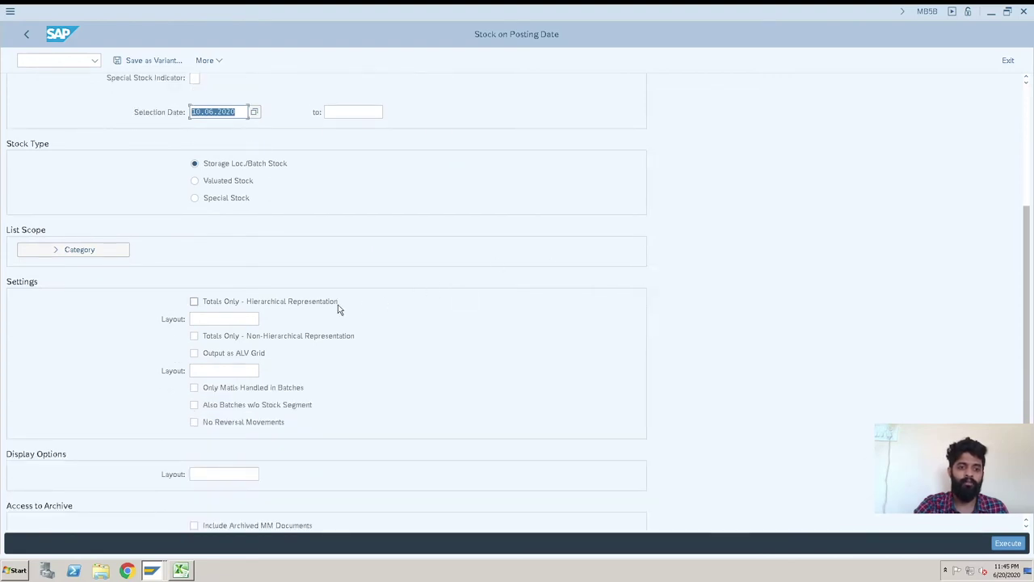
click(194, 335)
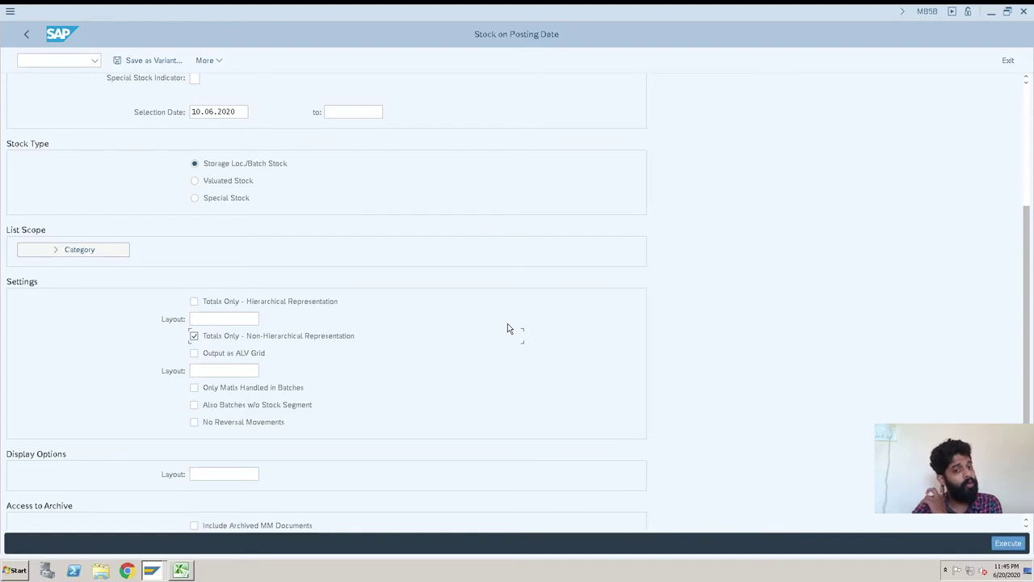
Step: Review the optional movement type, company code and batch filters, leaving them empty
scroll(508, 326, up, 3)
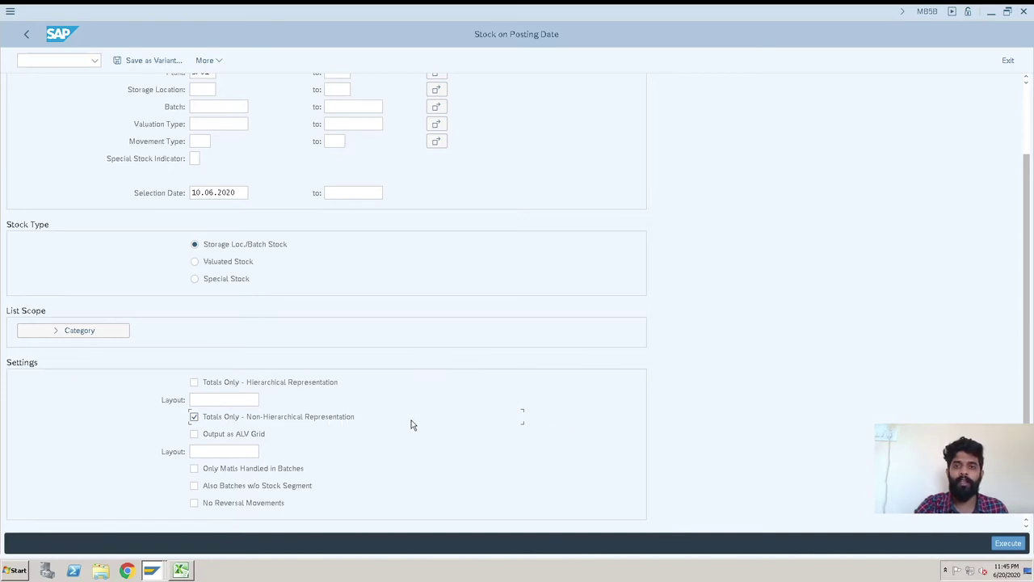
scroll(482, 388, up, 2)
scroll(482, 388, up, 2)
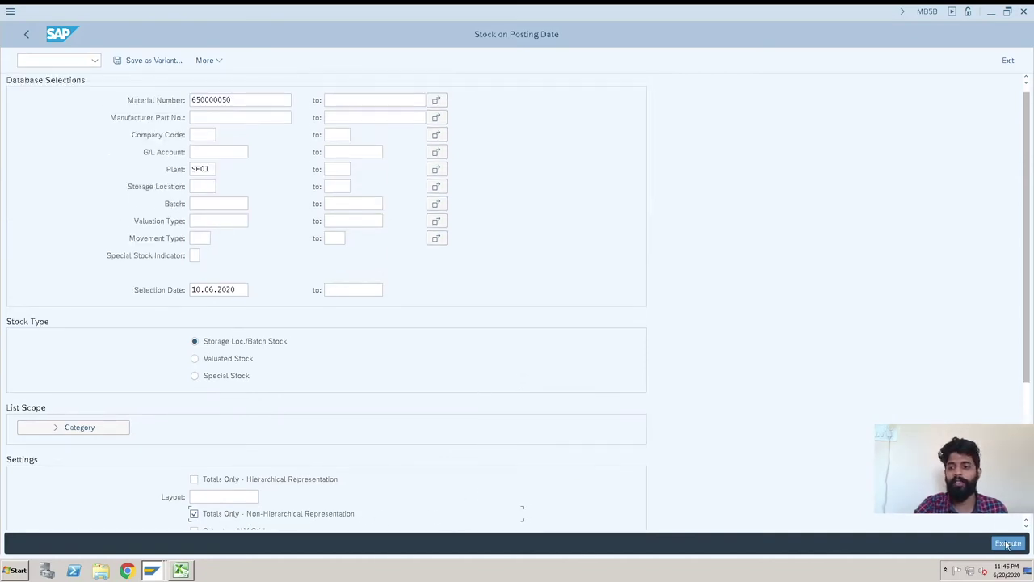
scroll(271, 222, up, 1)
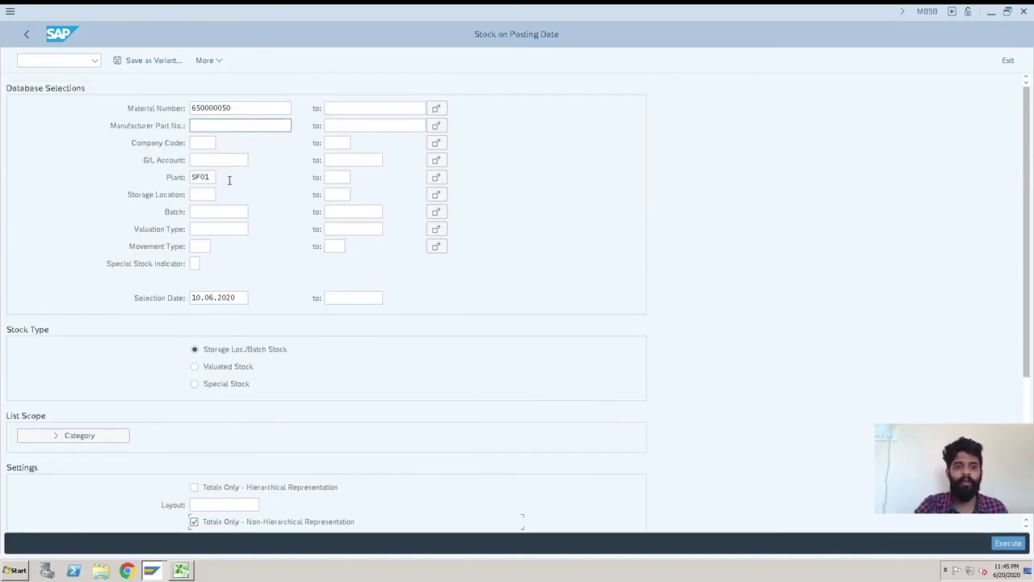
click(200, 245)
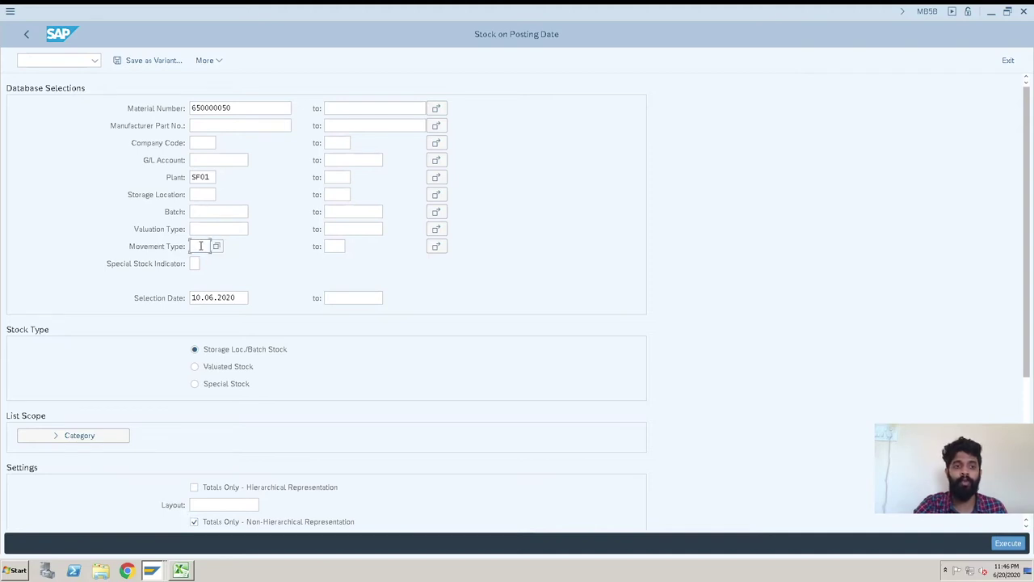
click(205, 143)
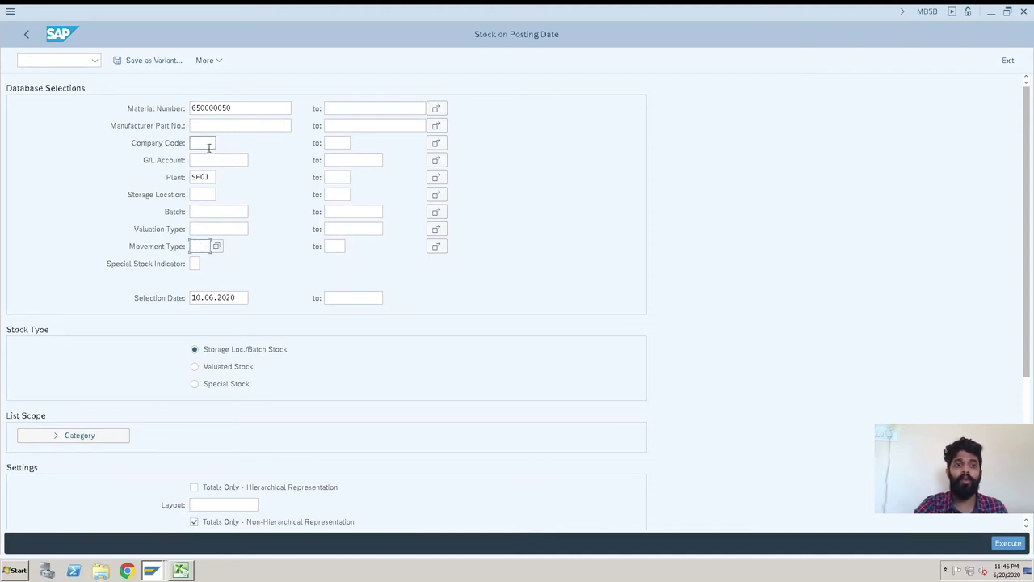
click(205, 211)
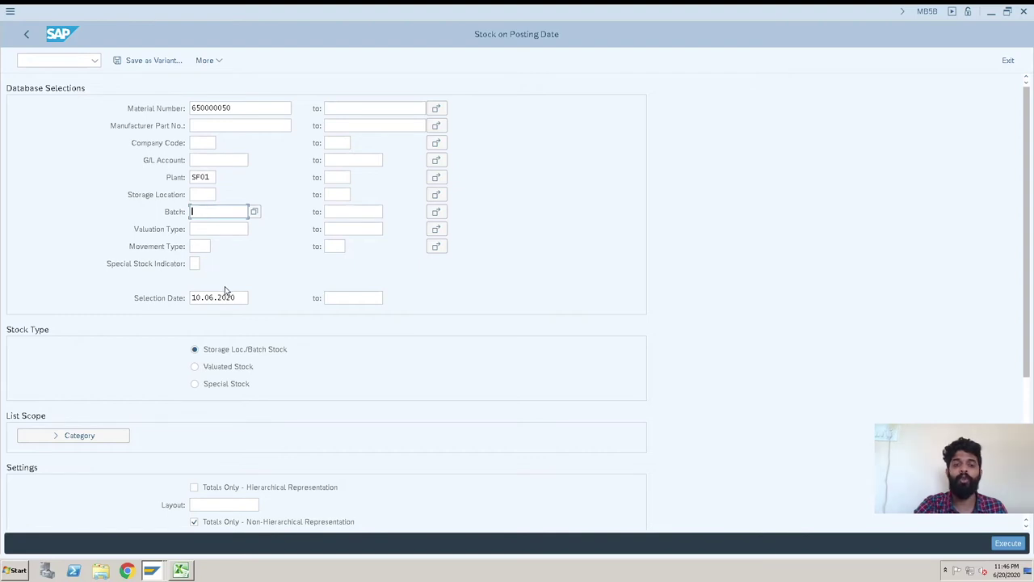
Step: Execute the report for 10.06.2020 and drill into the 13 KG receipt line
click(1010, 543)
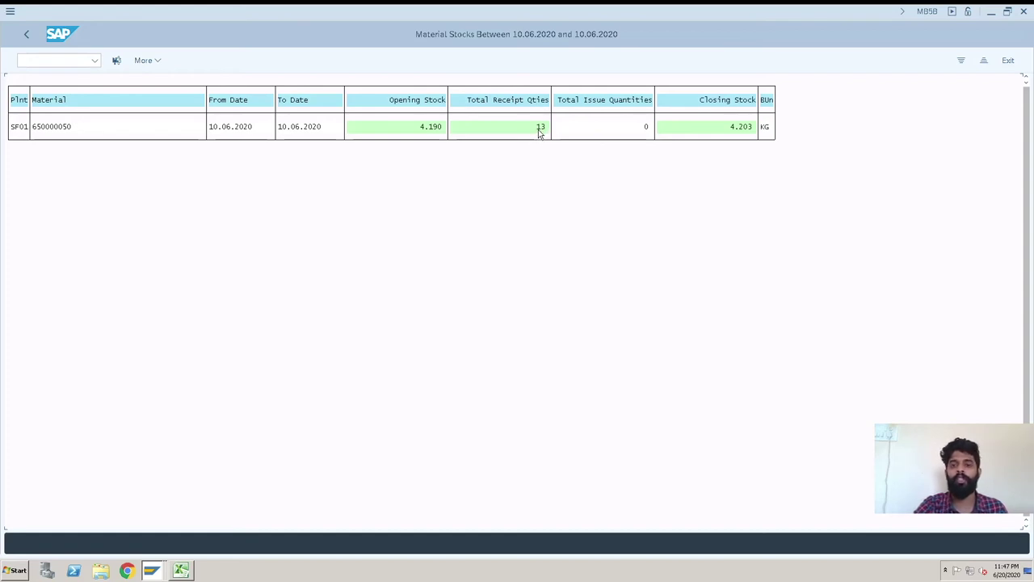
double_click(538, 129)
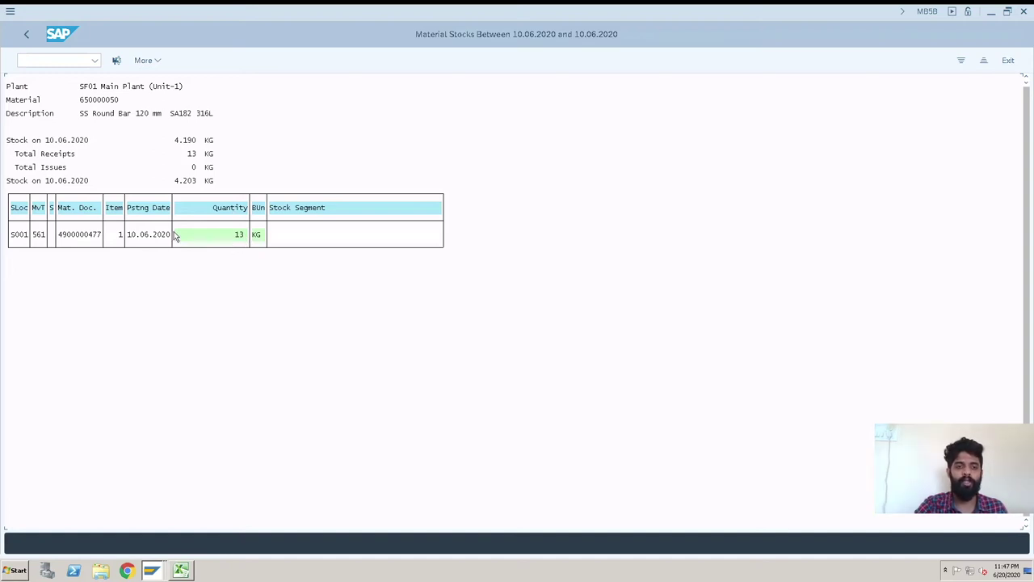
Step: Return to the selection screen, delete the 10.06.2020 date and rerun for all posting dates
click(26, 36)
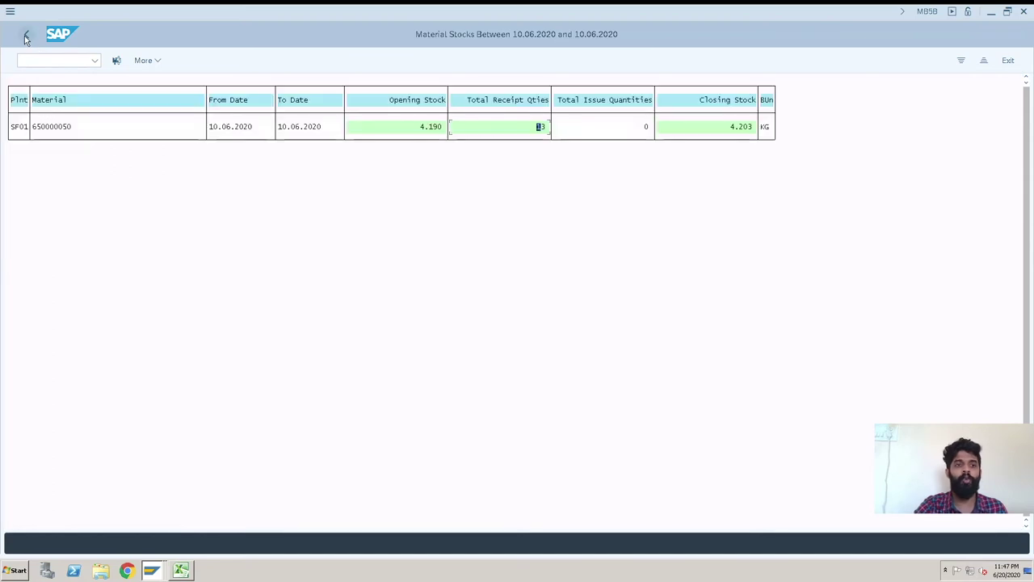
click(26, 38)
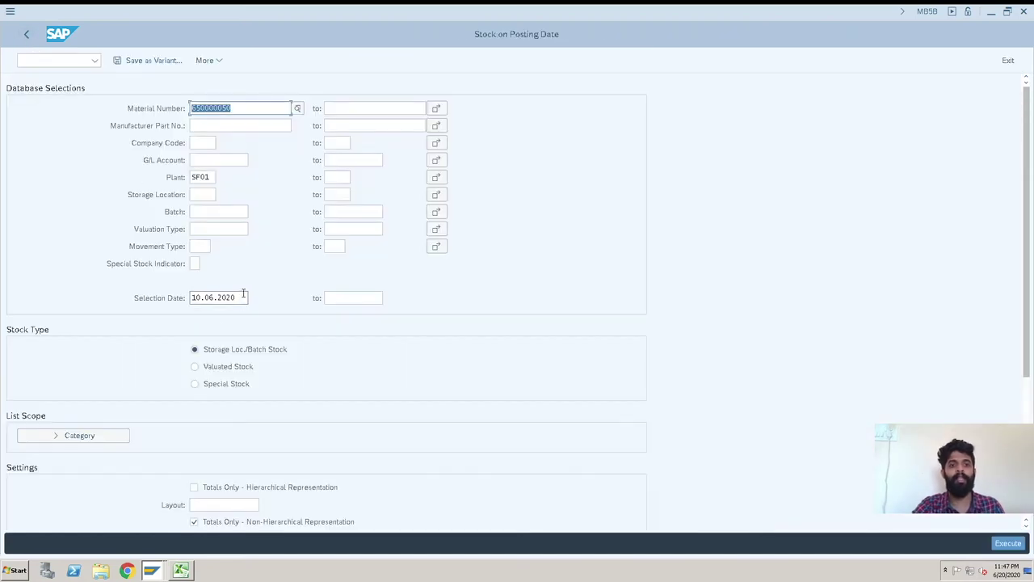
drag(242, 297, 163, 296)
key(BackSpace)
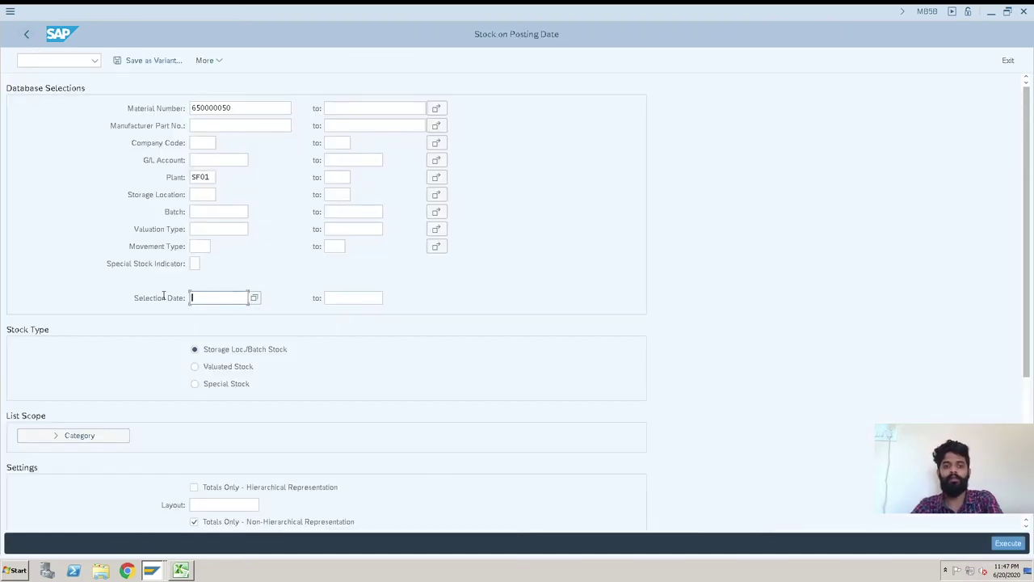
click(1006, 543)
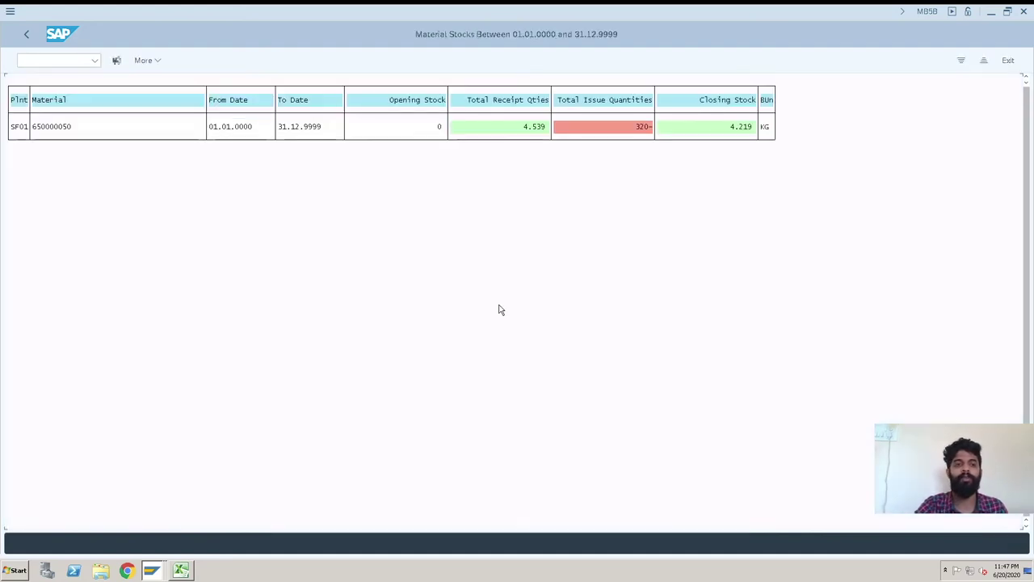
Step: Drill down from the all-dates totals line into the 11 material documents
double_click(526, 131)
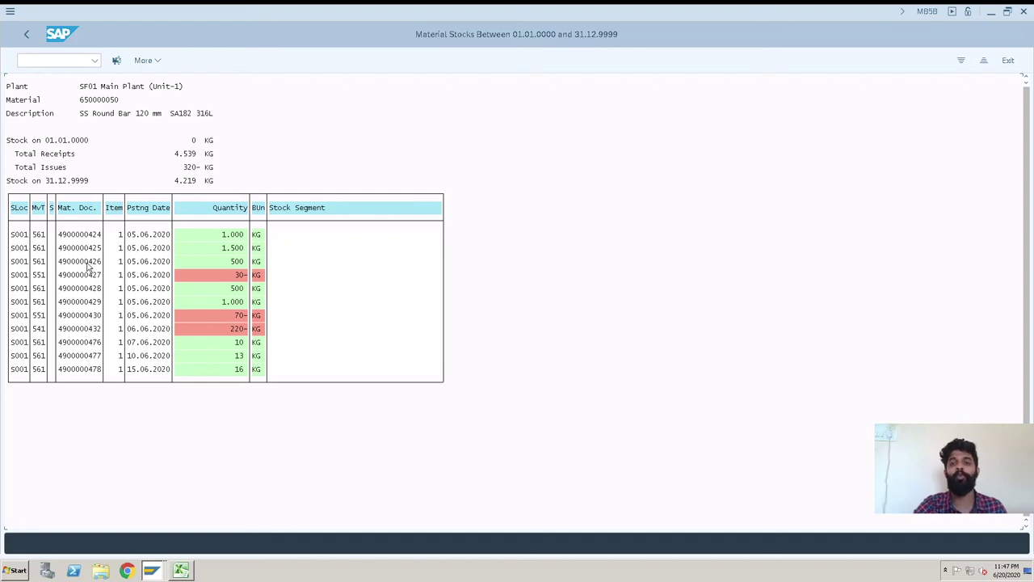
Step: Inspect the 1.000 KG receipt and 30- KG issue quantities in the document list
click(228, 236)
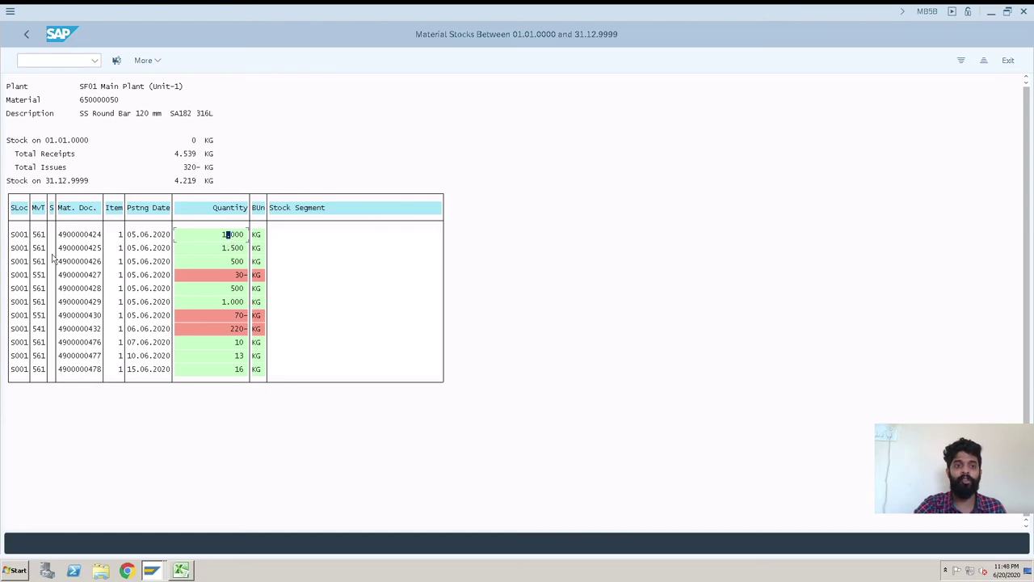
click(228, 278)
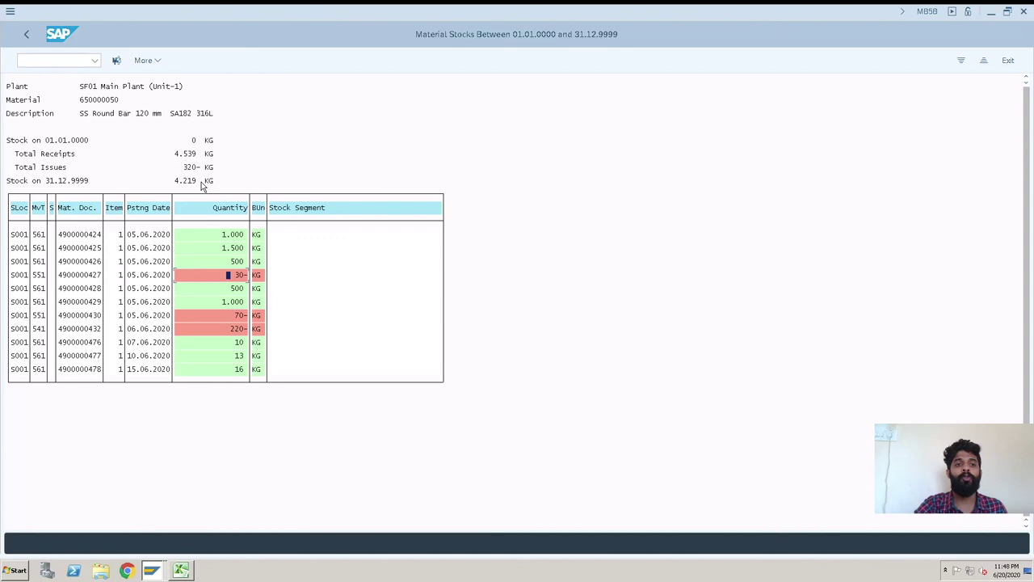
Step: Go back to the SF01 totals line covering 01.01.0000 to 31.12.9999
click(27, 34)
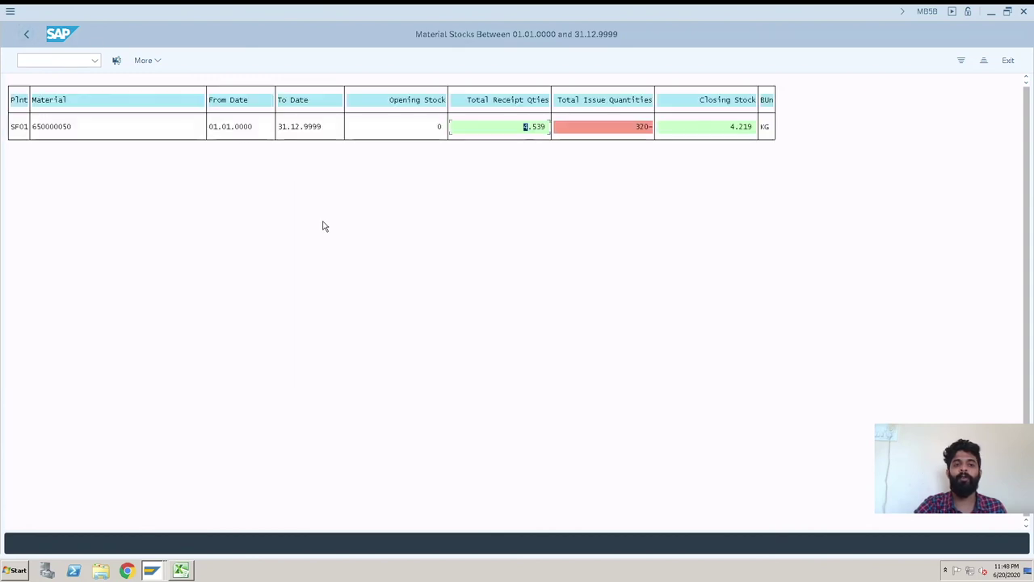